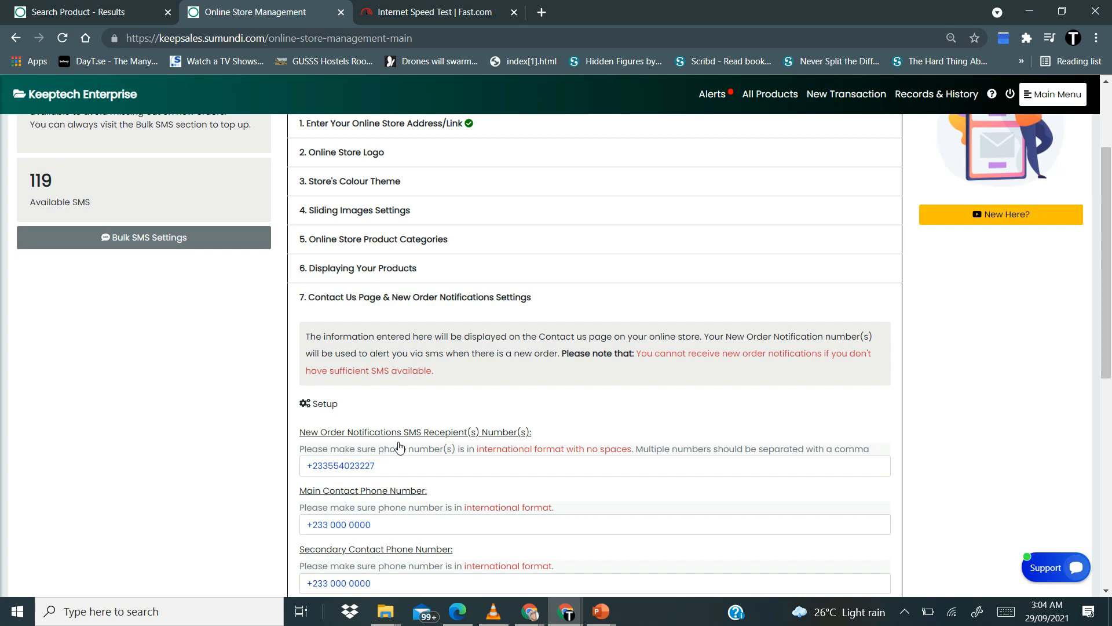
Collapse section 7, Contact Us Page & New Order Notifications Settings, back into the settings list
scroll(400, 446, down, 2)
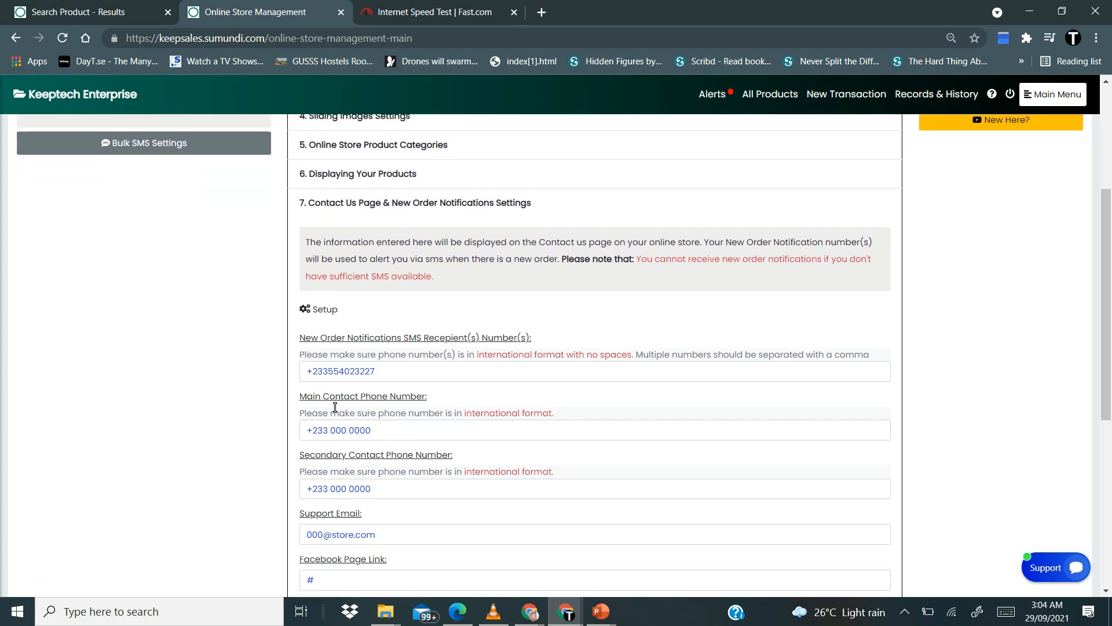
click(399, 212)
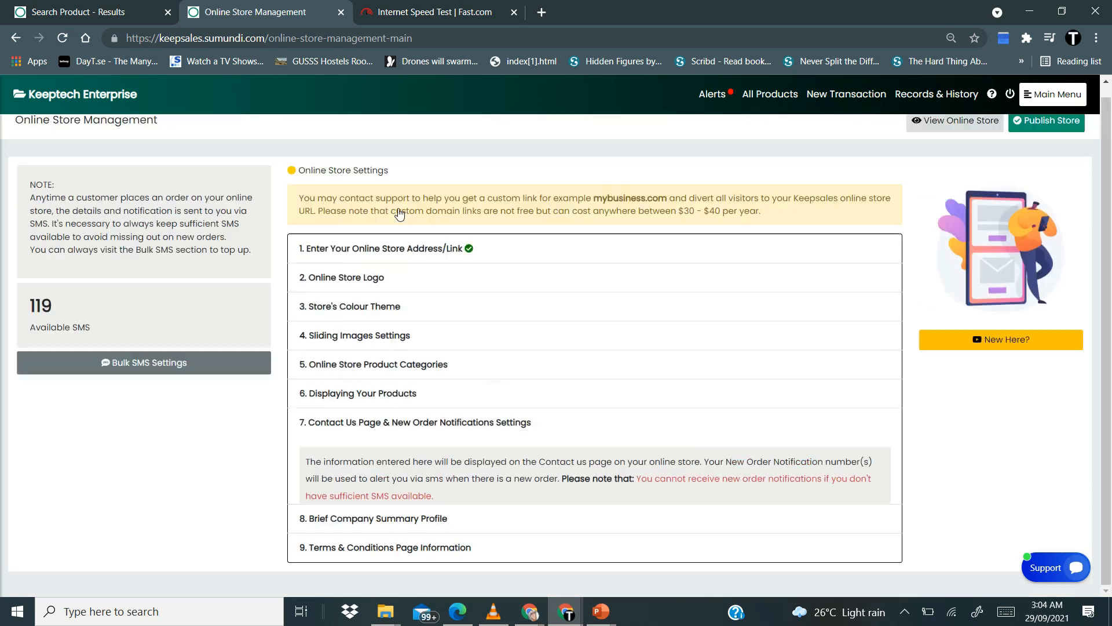
Re-expand section 7 to the new order notification number field, then open the live storefront
click(374, 434)
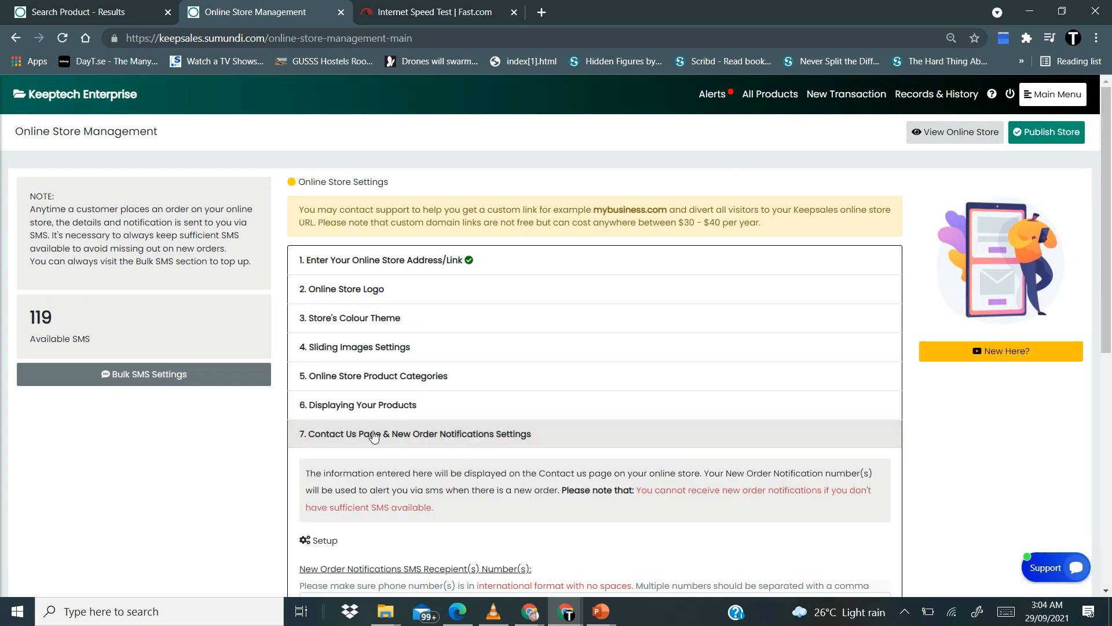
scroll(374, 436, down, 4)
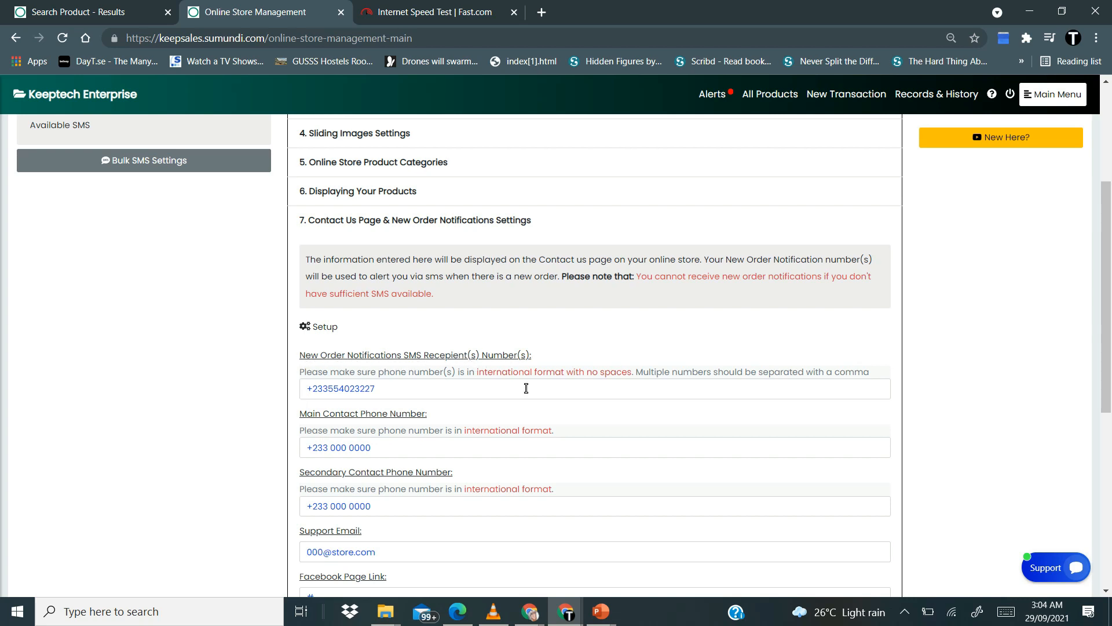
click(484, 386)
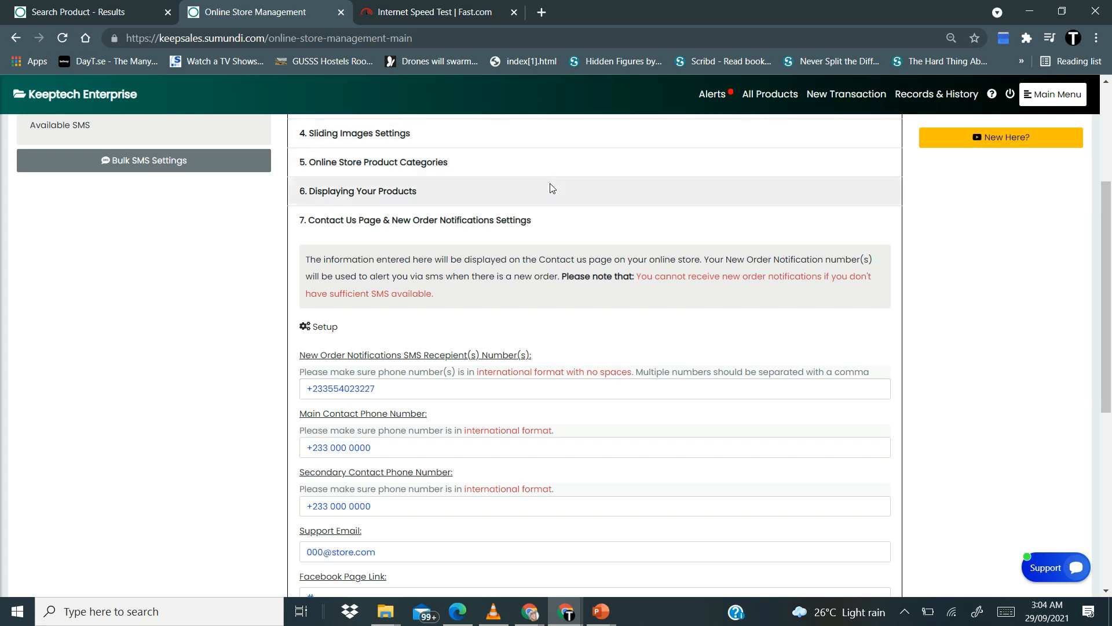
scroll(551, 183, up, 4)
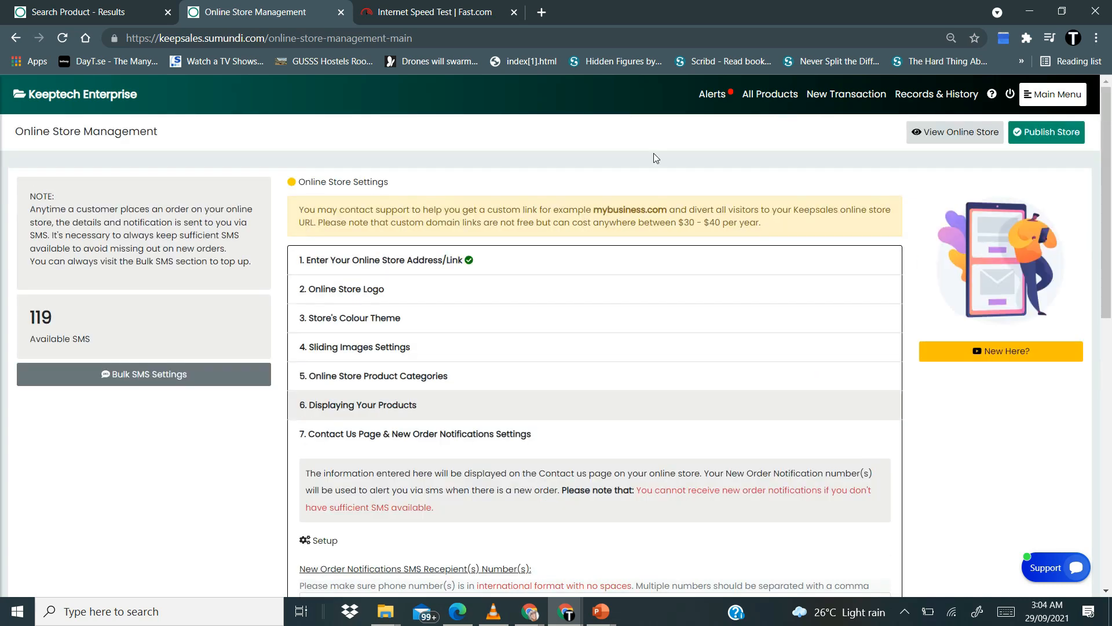
click(953, 136)
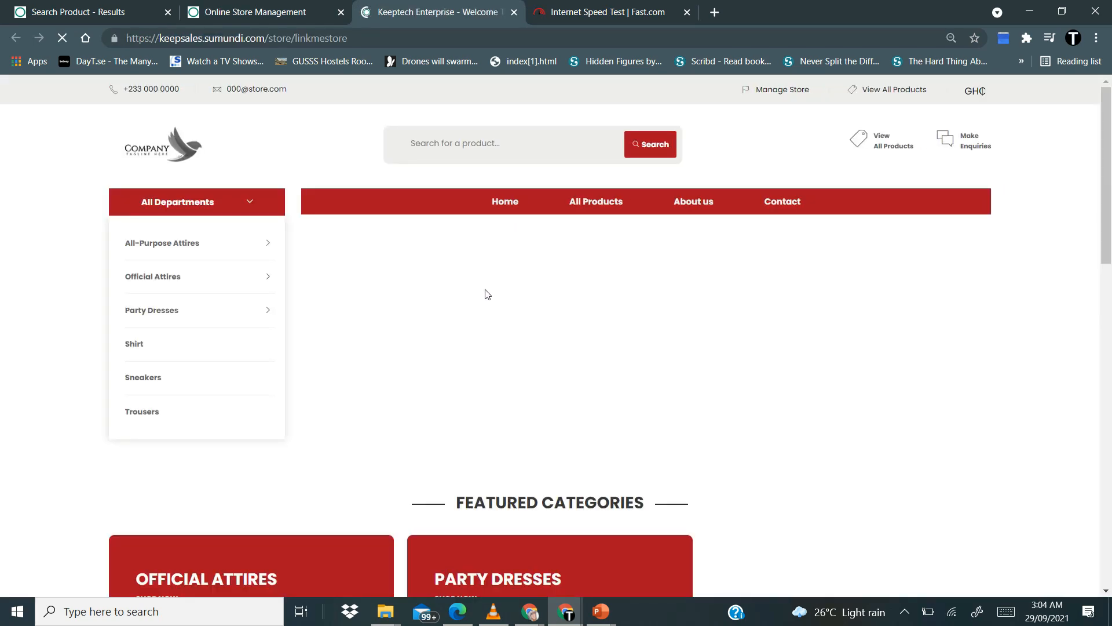
Open the Black shirt order form from the Shirt category, then return to store management
scroll(485, 293, down, 1)
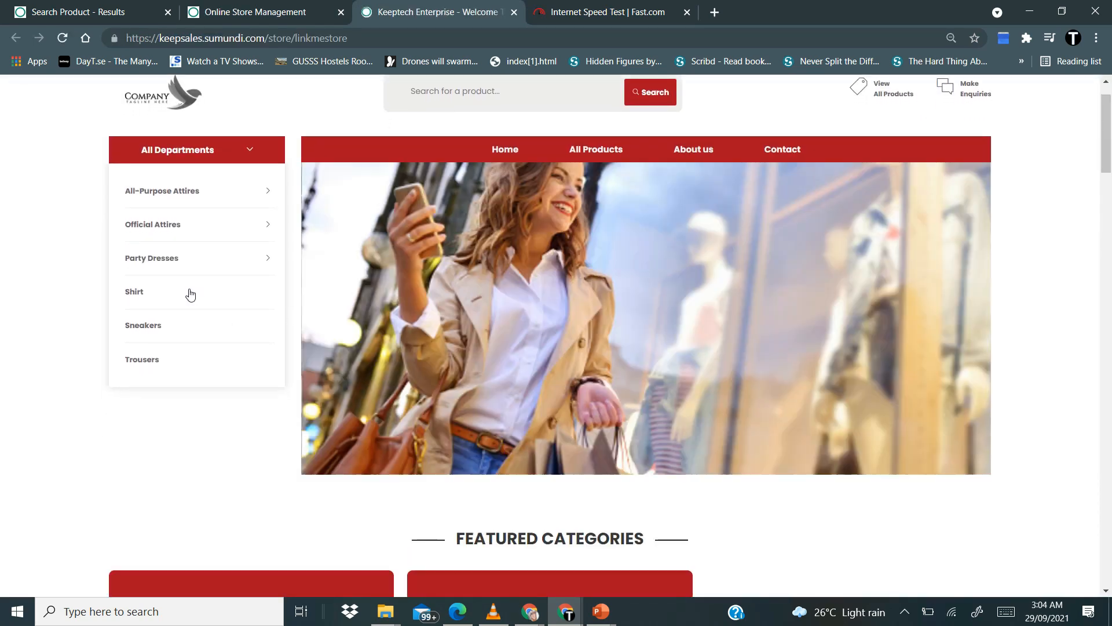
click(150, 299)
scroll(594, 399, down, 1)
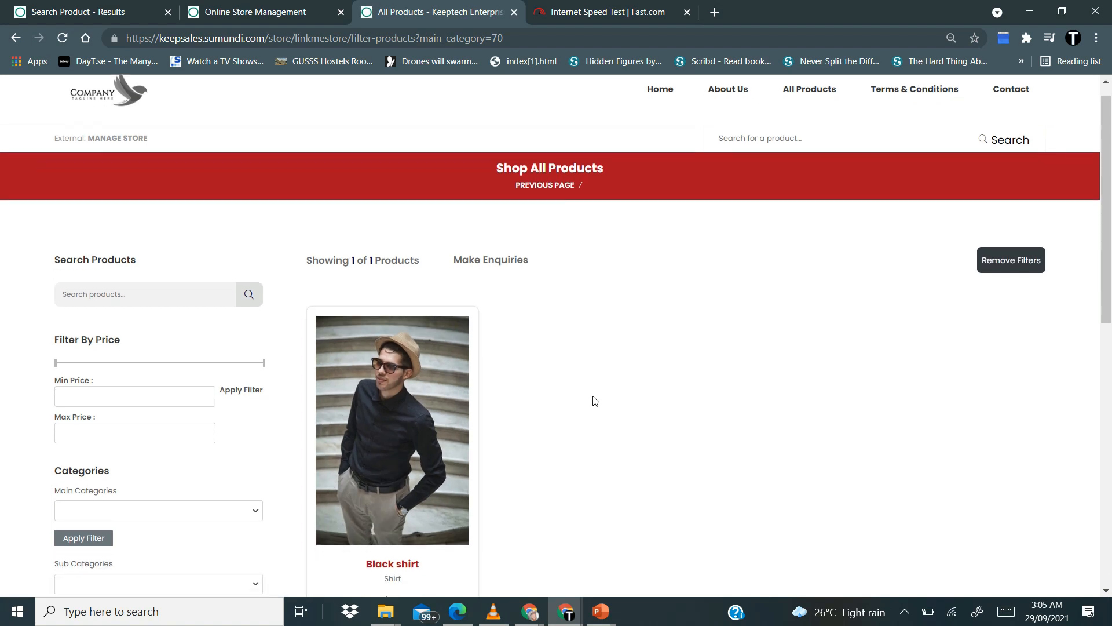
scroll(595, 400, down, 2)
click(410, 345)
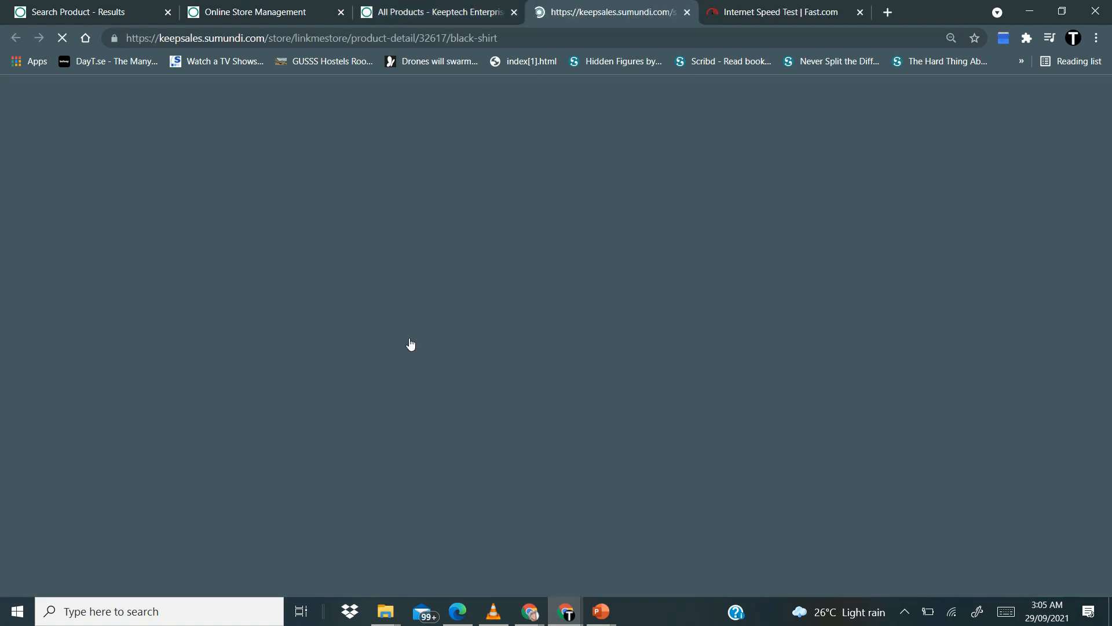
scroll(551, 400, down, 2)
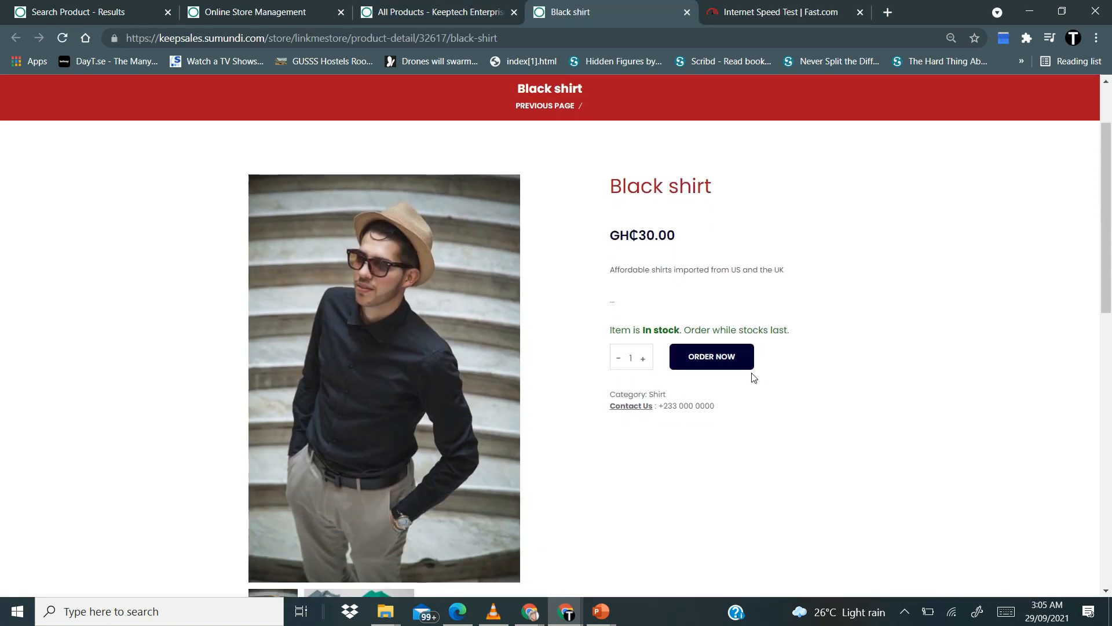
click(729, 366)
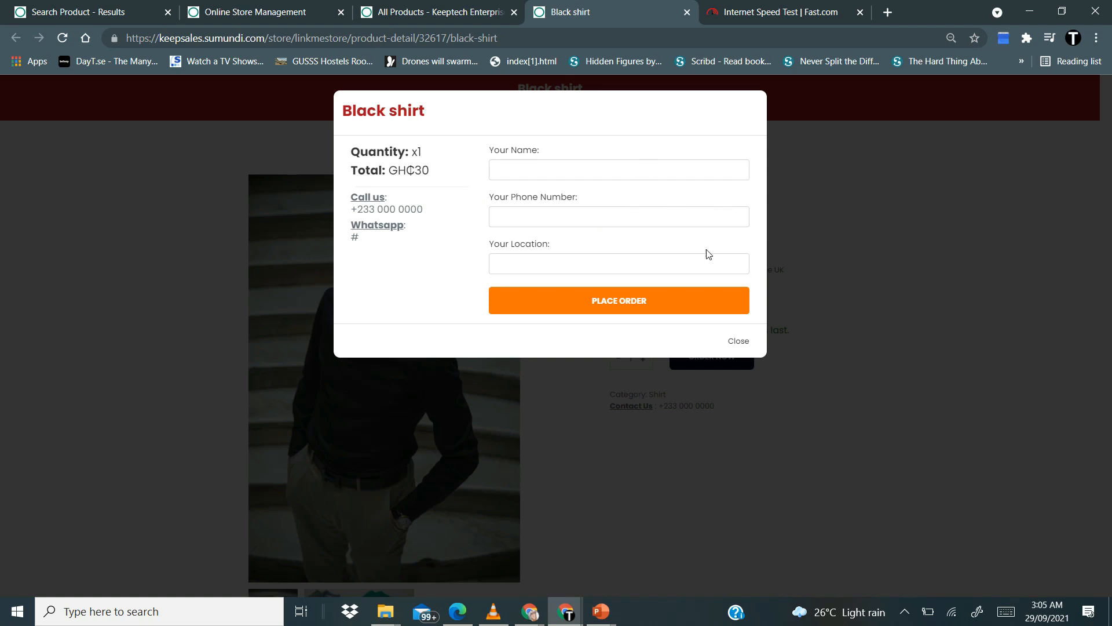
click(282, 16)
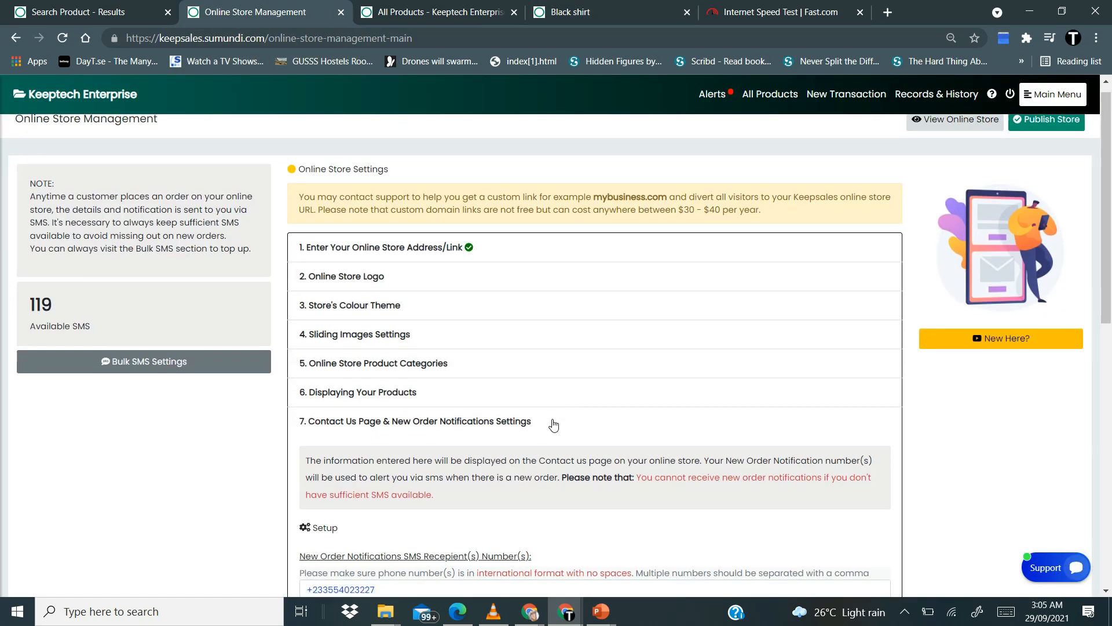
scroll(551, 422, down, 3)
click(368, 387)
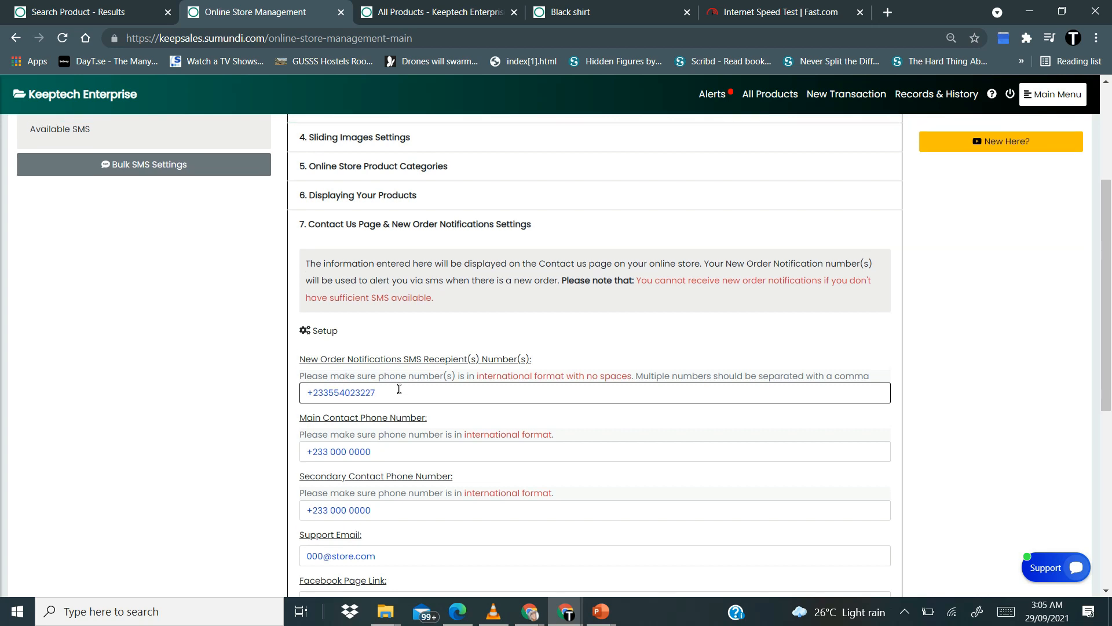
scroll(377, 371, up, 2)
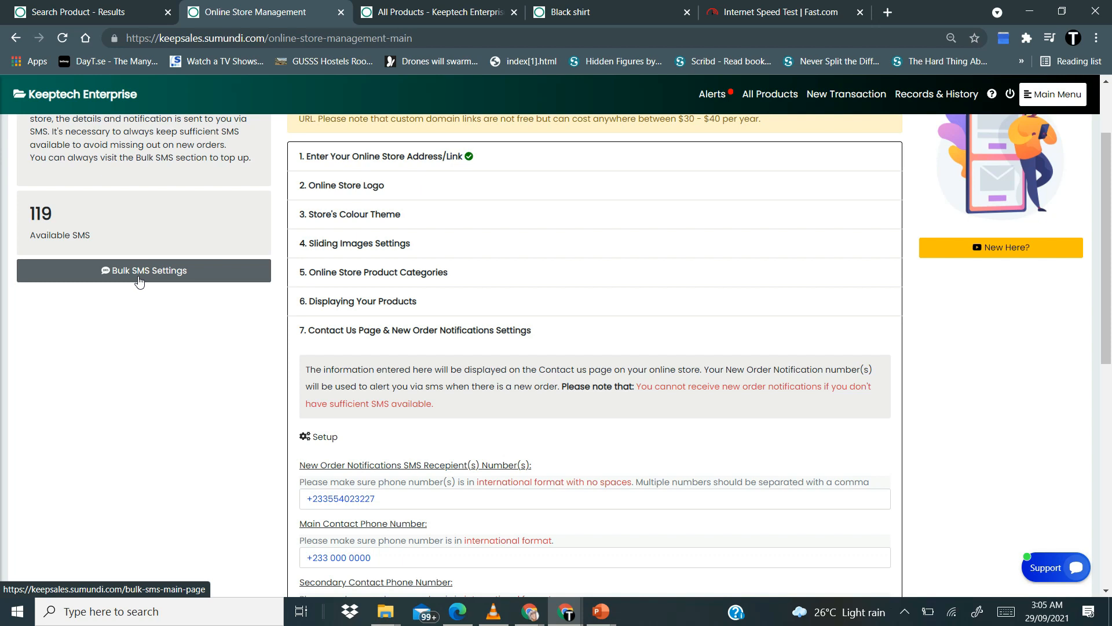
scroll(410, 450, down, 2)
click(410, 449)
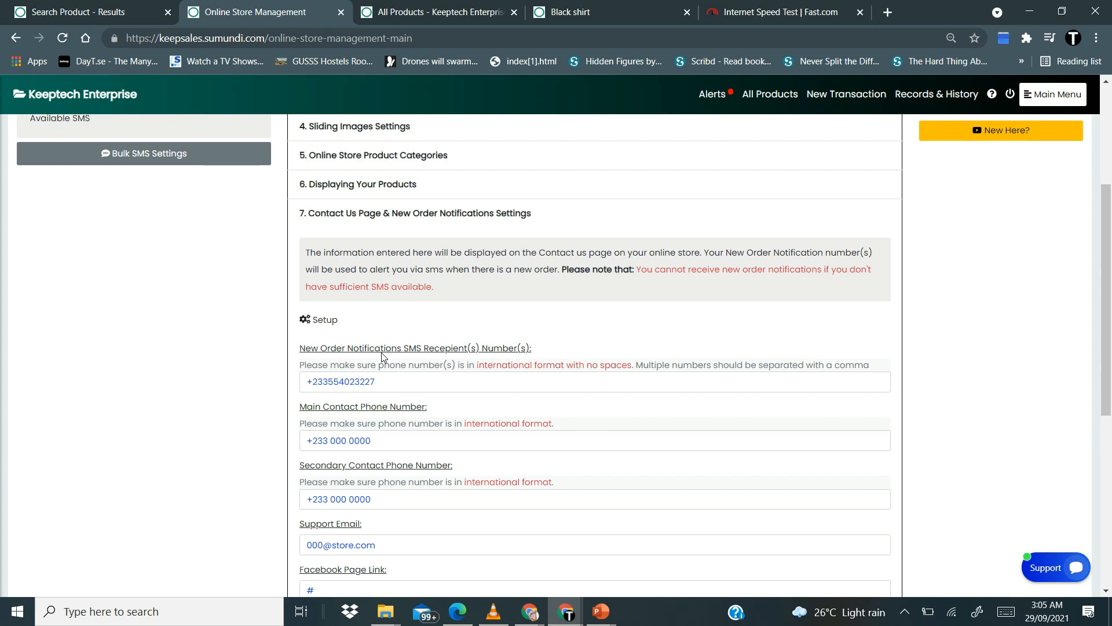
click(382, 381)
scroll(382, 381, down, 2)
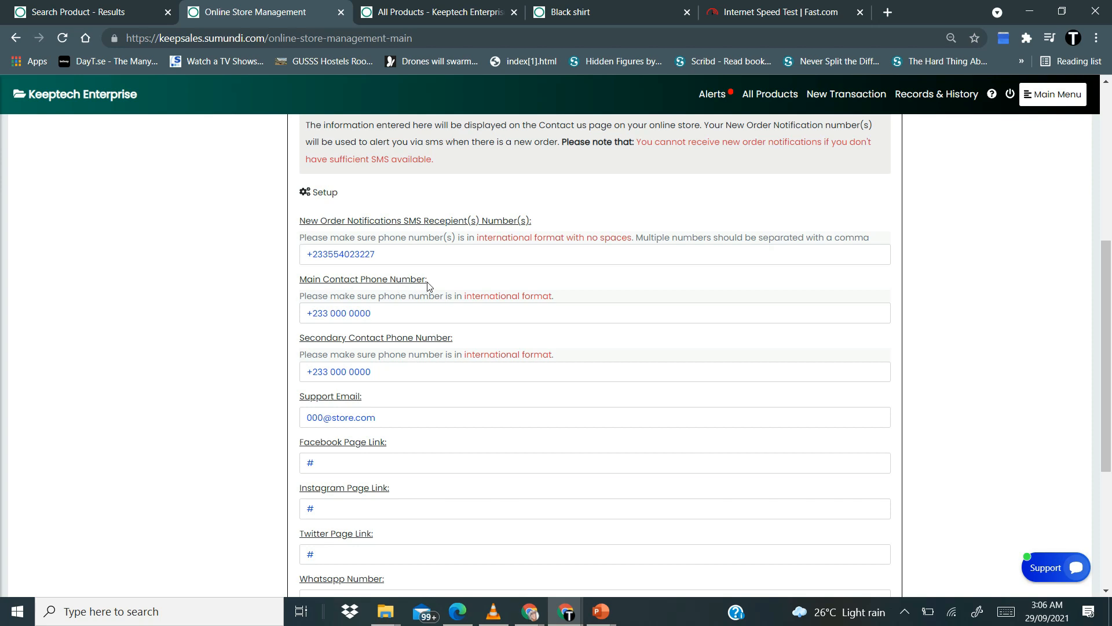
Replace the placeholder digits in the main and secondary contact phone numbers
click(416, 313)
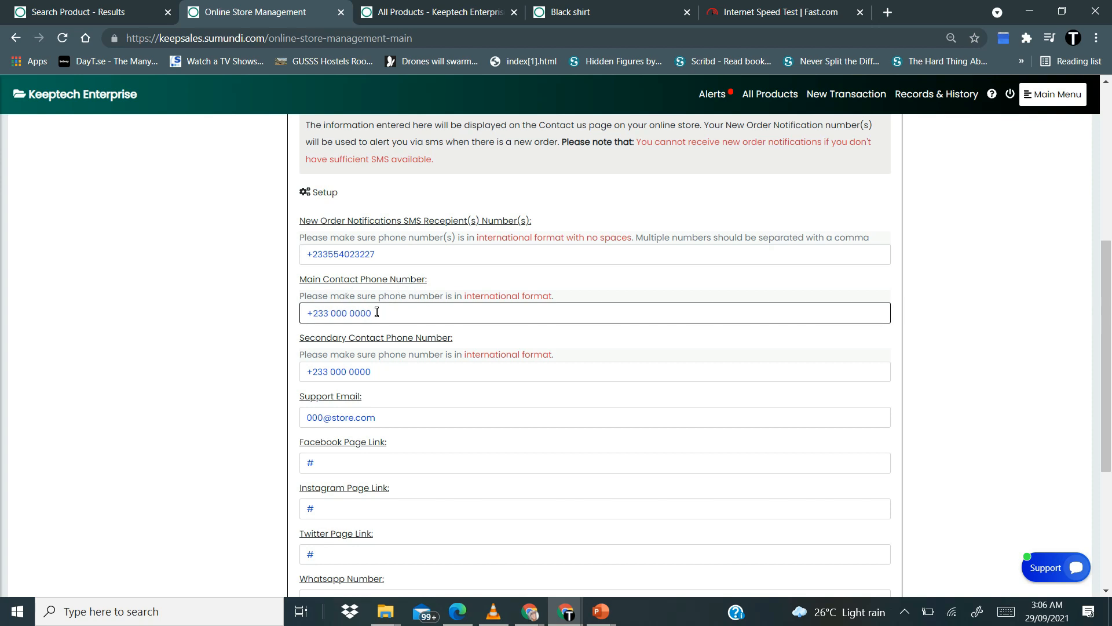
click(377, 311)
key(shift+Left)
key(shift+Left)
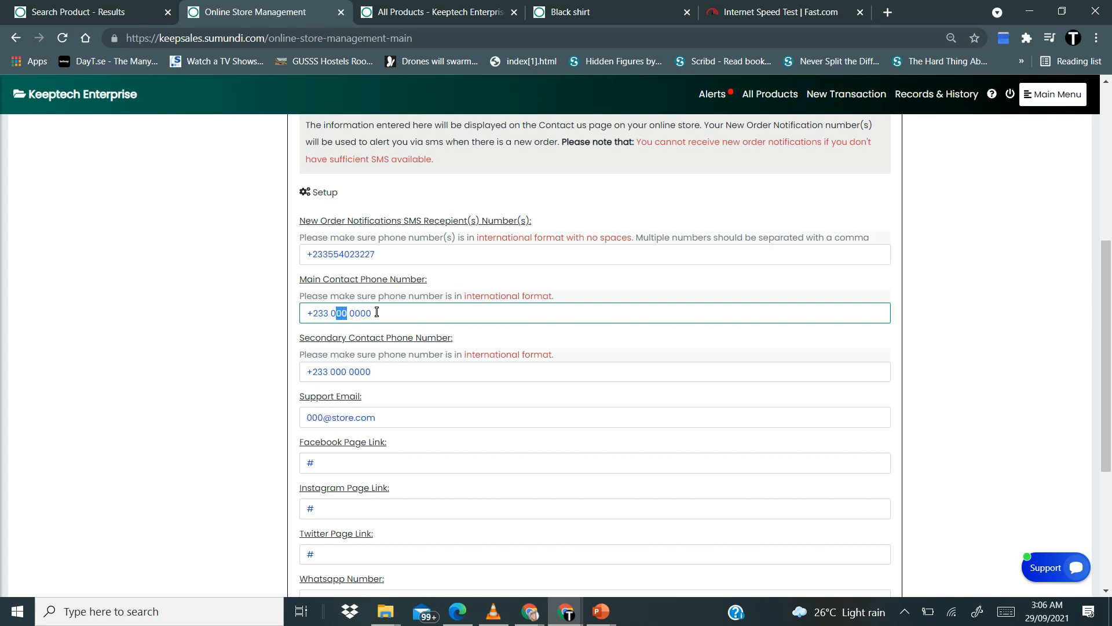
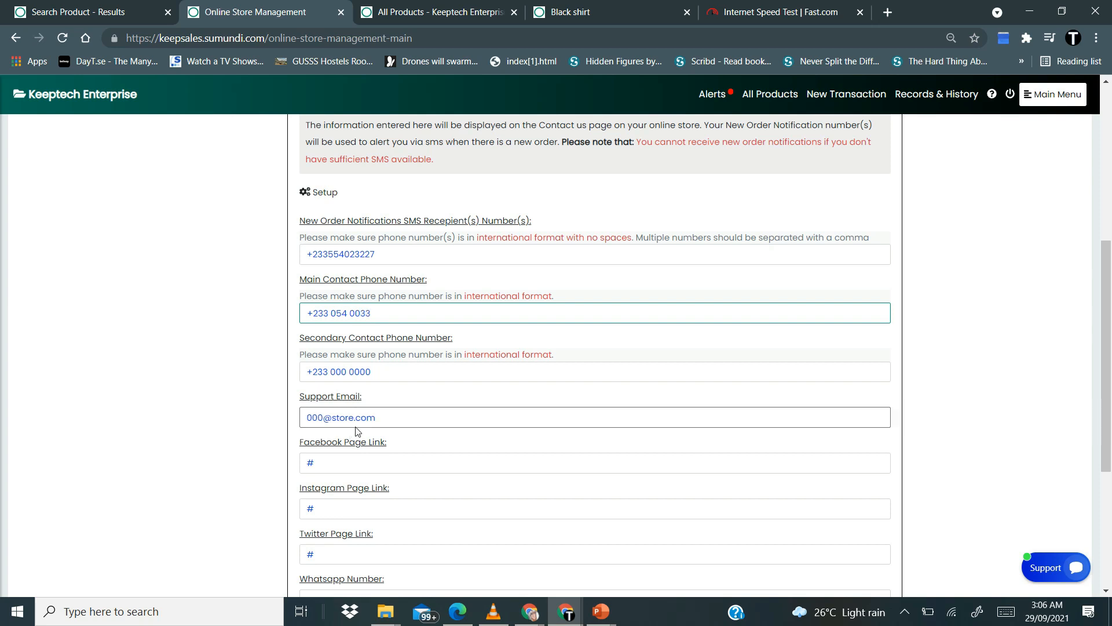
click(348, 373)
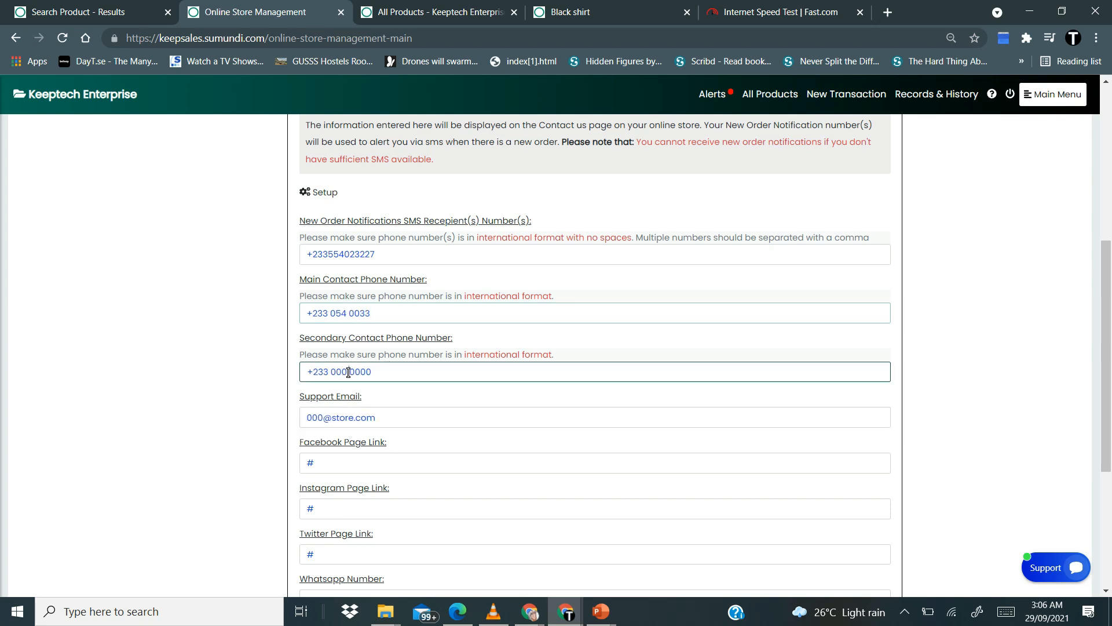
key(shift+Left)
key(shift+Left)
key(shift+Left)
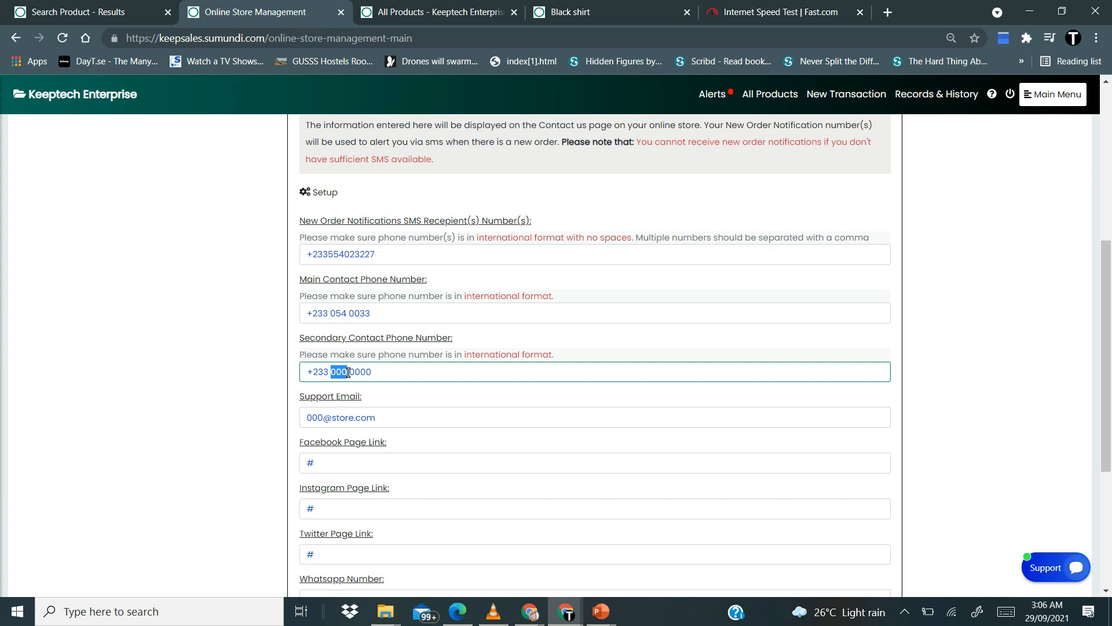
text(098)
click(336, 314)
key(BackSpace)
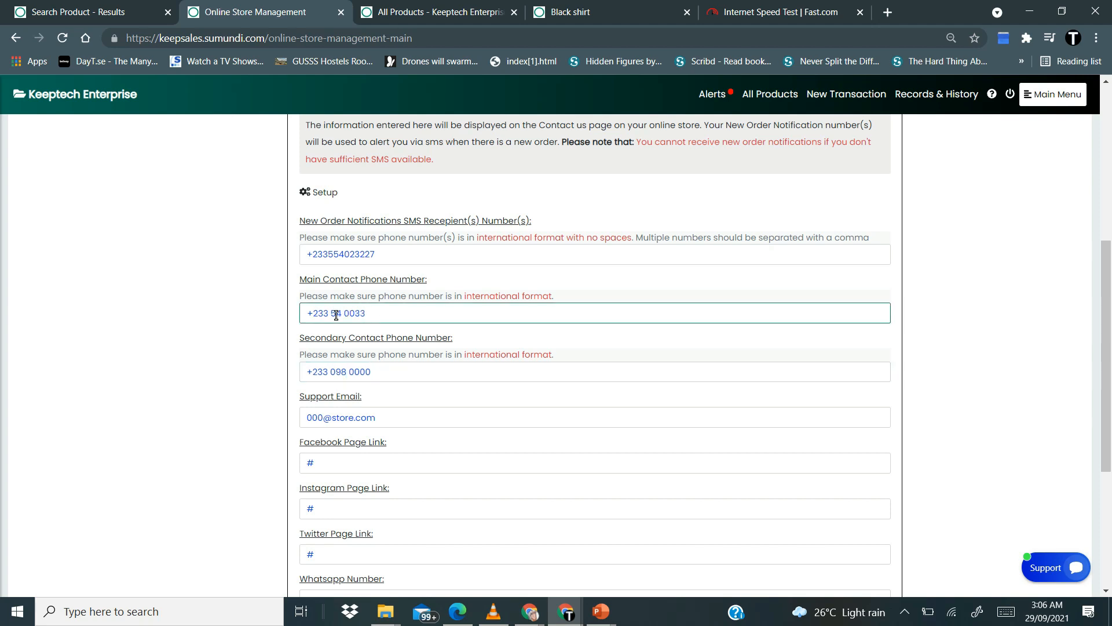
text(0)
click(341, 371)
key(shift+Left)
key(shift+Left)
key(shift+Left)
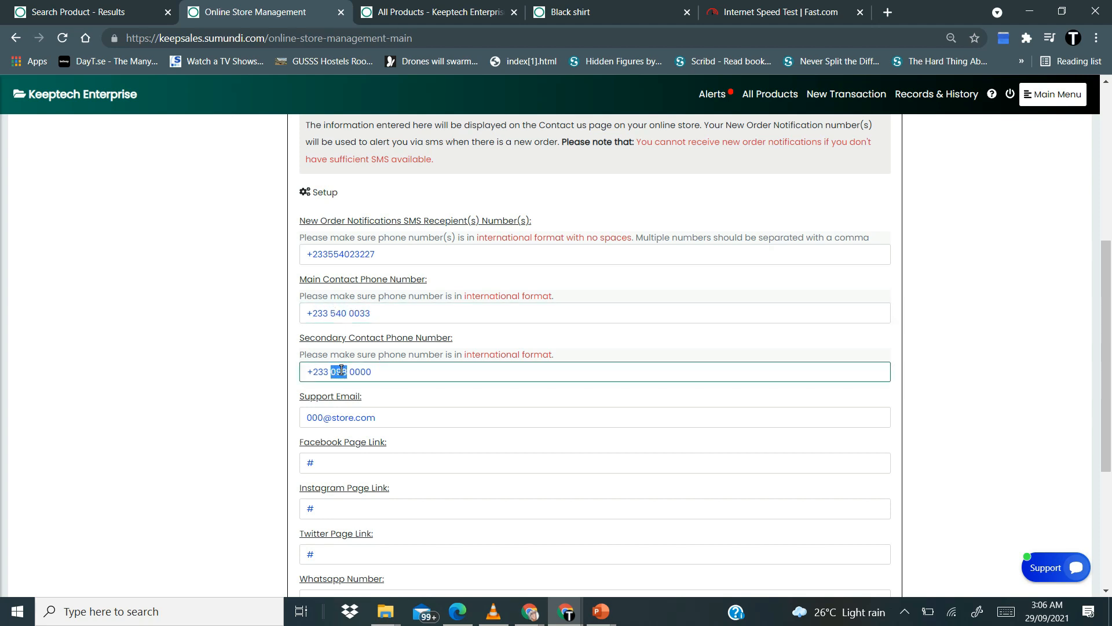
key(Delete)
Replace the placeholder support email with the store's new support email address
scroll(412, 444, down, 2)
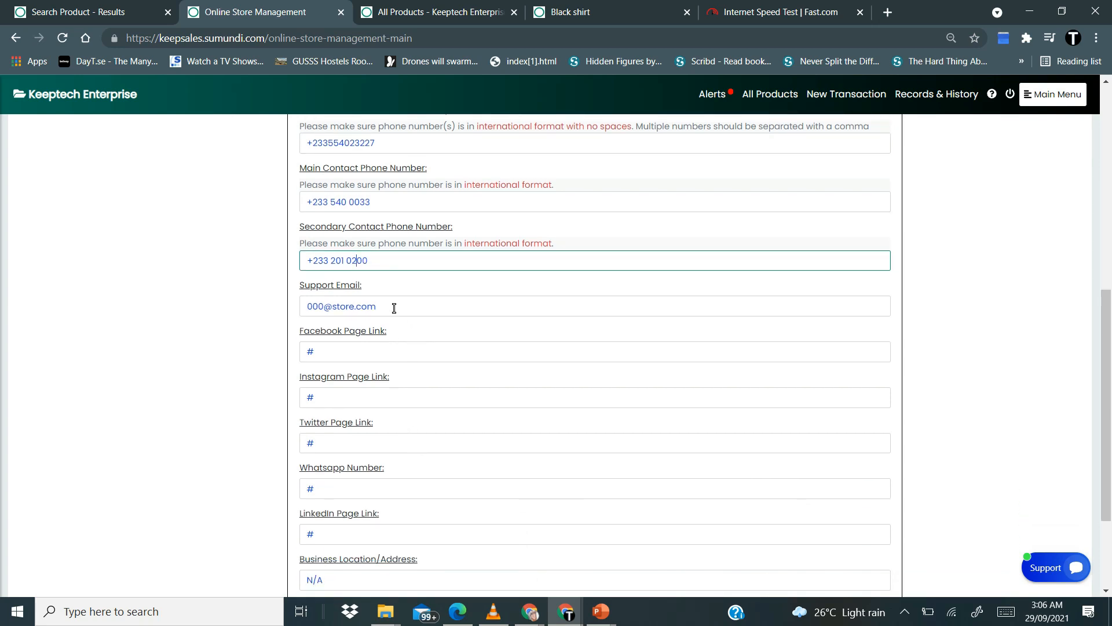
click(394, 308)
key(shift+Left)
key(shift+Left)
key(shift+Left)
key(shift+Left)
key(shift+Left)
key(shift+Left)
key(shift+Left)
key(shift+Left)
key(shift+Left)
key(shift+Left)
key(shift+Left)
key(shift+Left)
key(shift+Left)
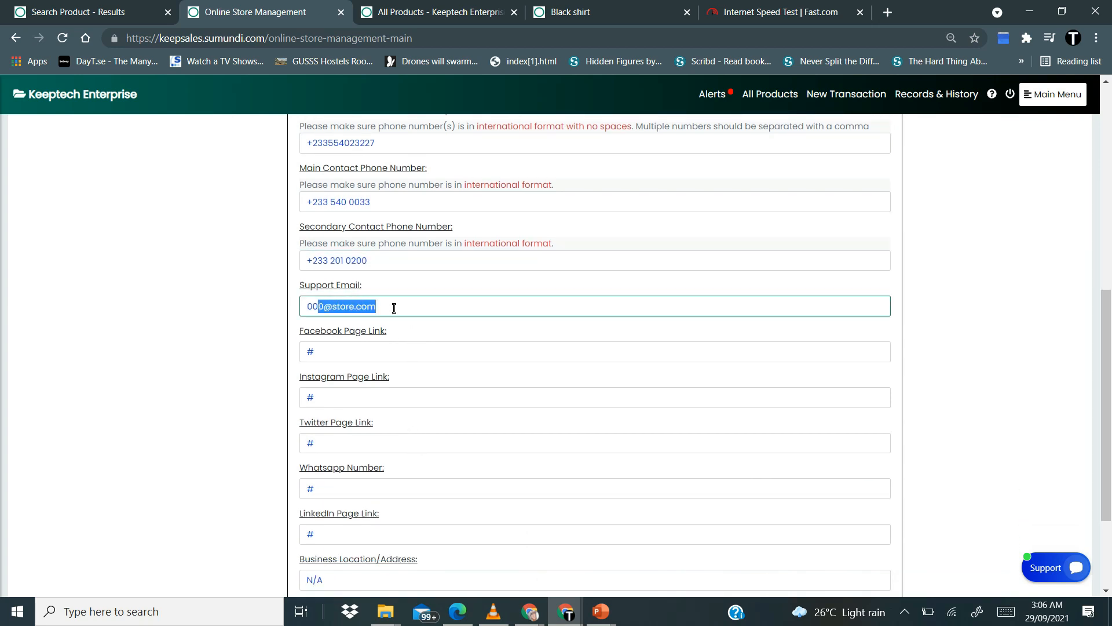
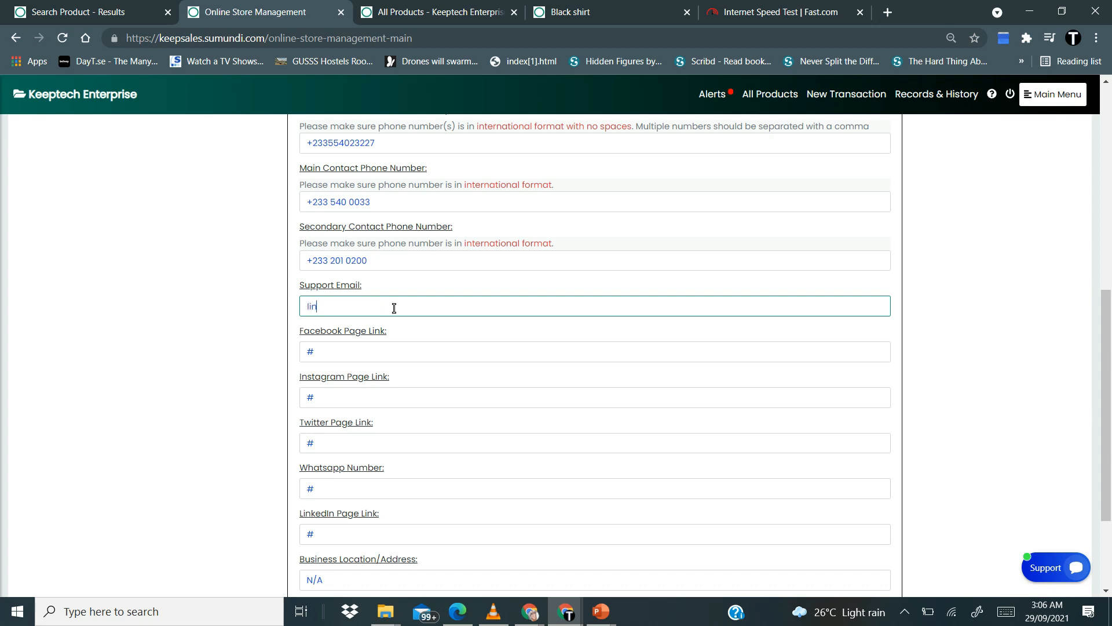
Replace the N/A business address with the store's location and save the contact information
scroll(362, 348, down, 2)
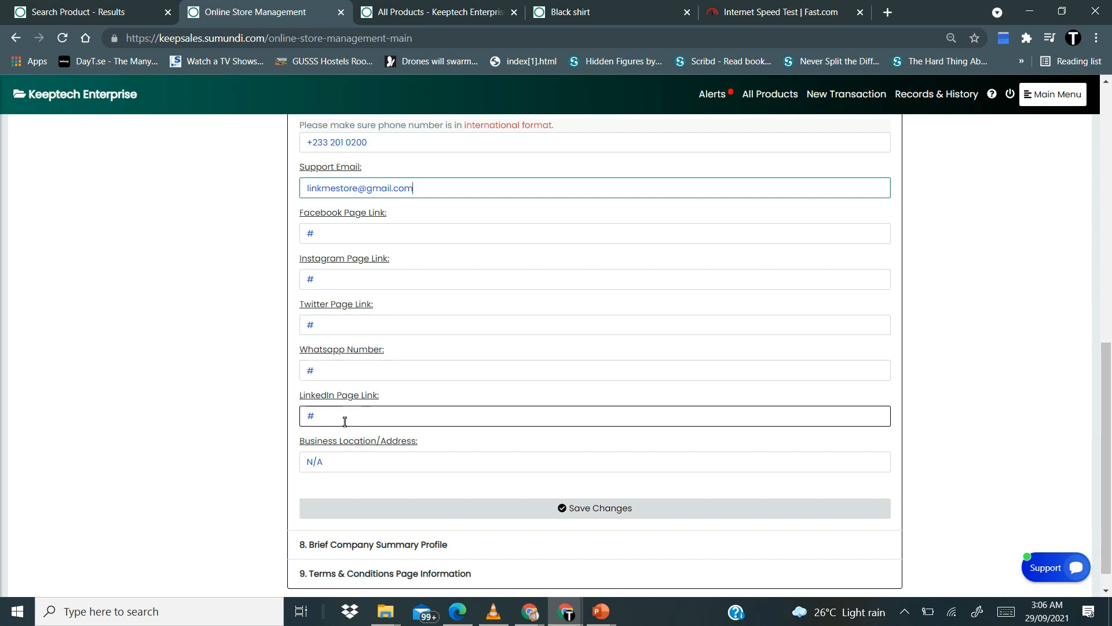
click(352, 463)
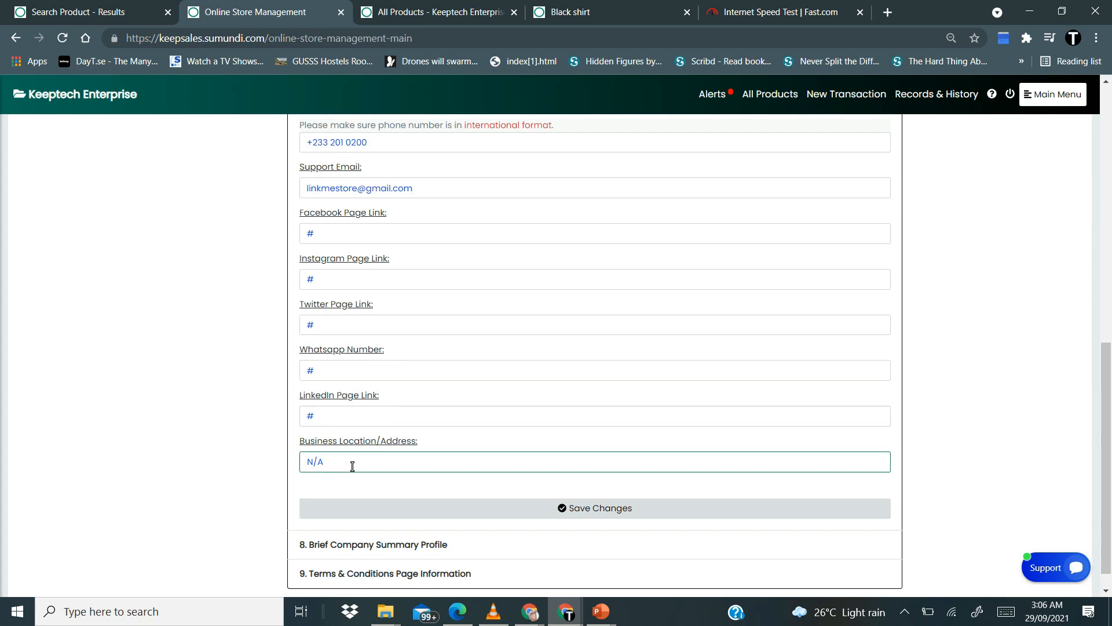
key(BackSpace)
key(BackSpace)
key(BackSpace)
text(East Legon, Accra)
click(592, 513)
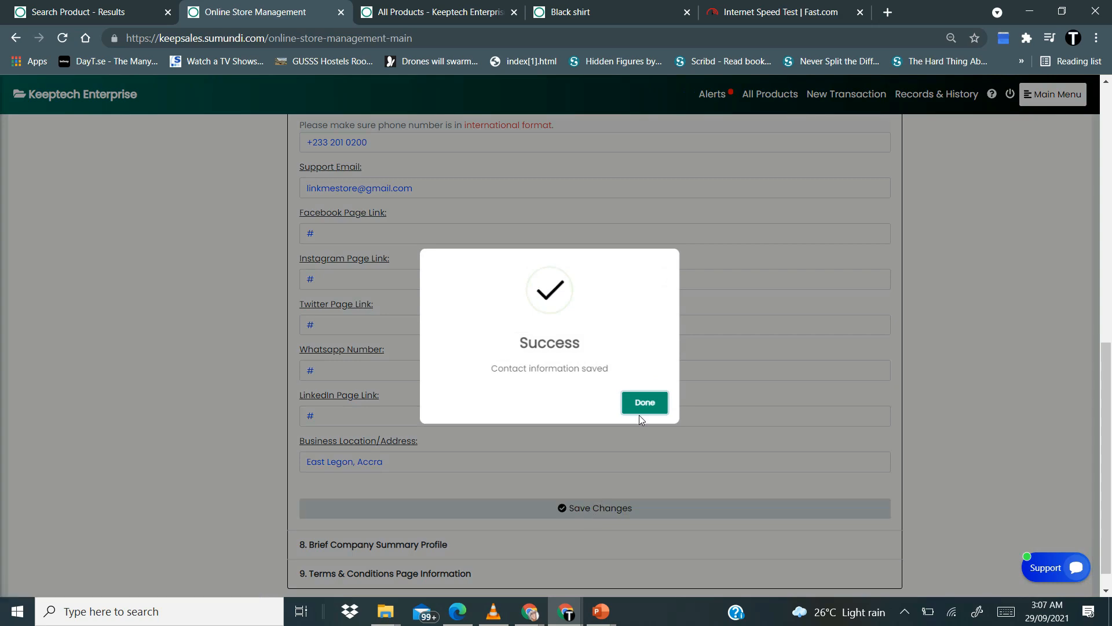
click(644, 403)
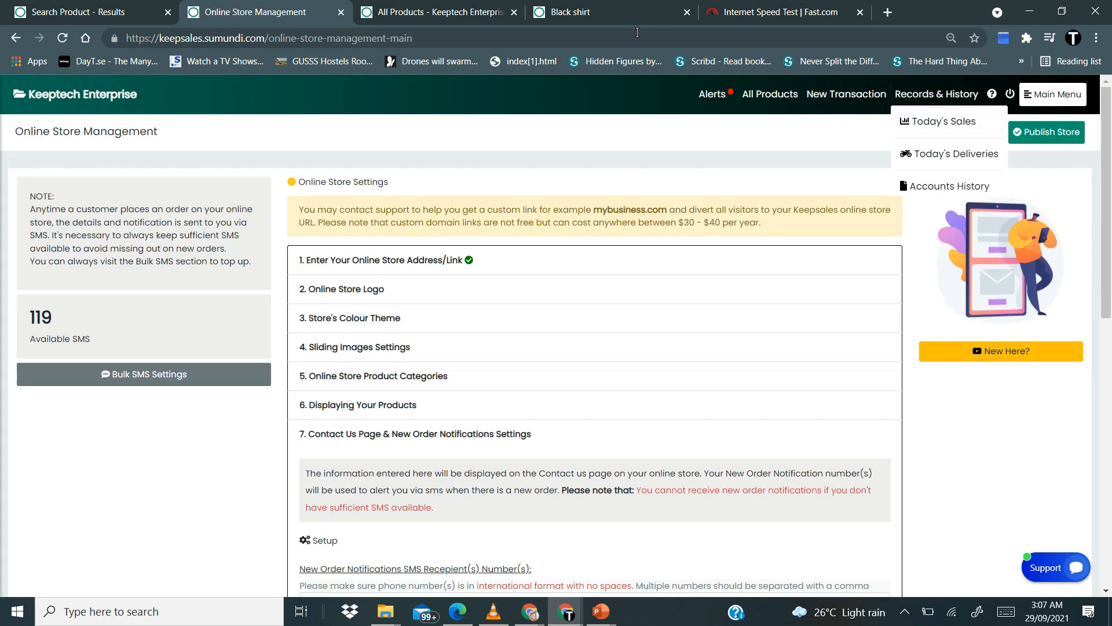
Close the Black shirt, Internet Speed Test and All Products browser tabs
click(686, 13)
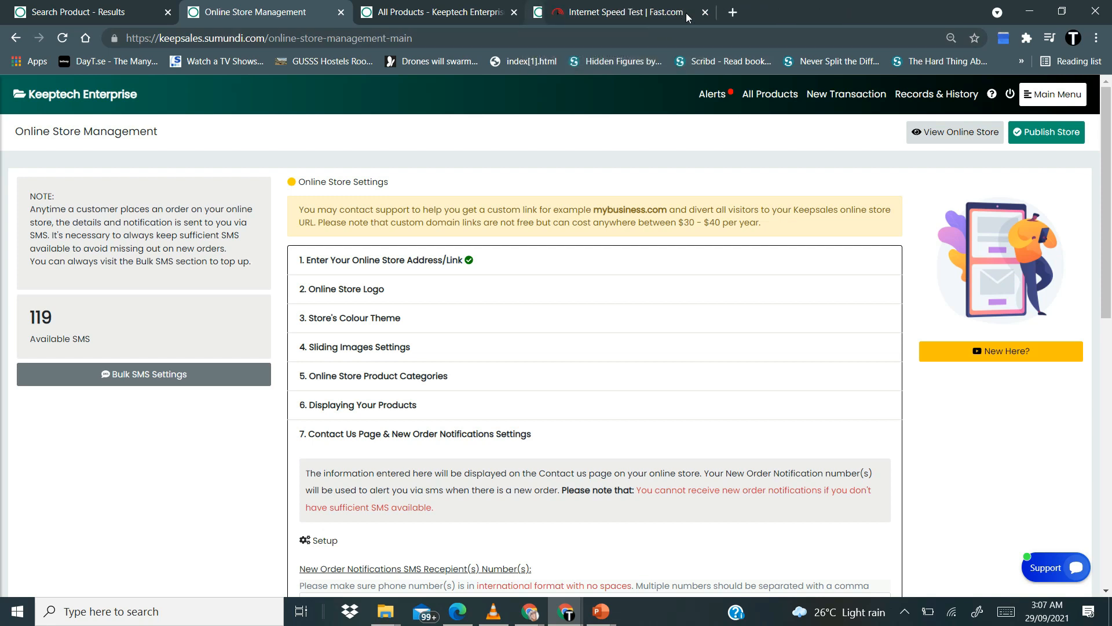
click(686, 13)
click(514, 12)
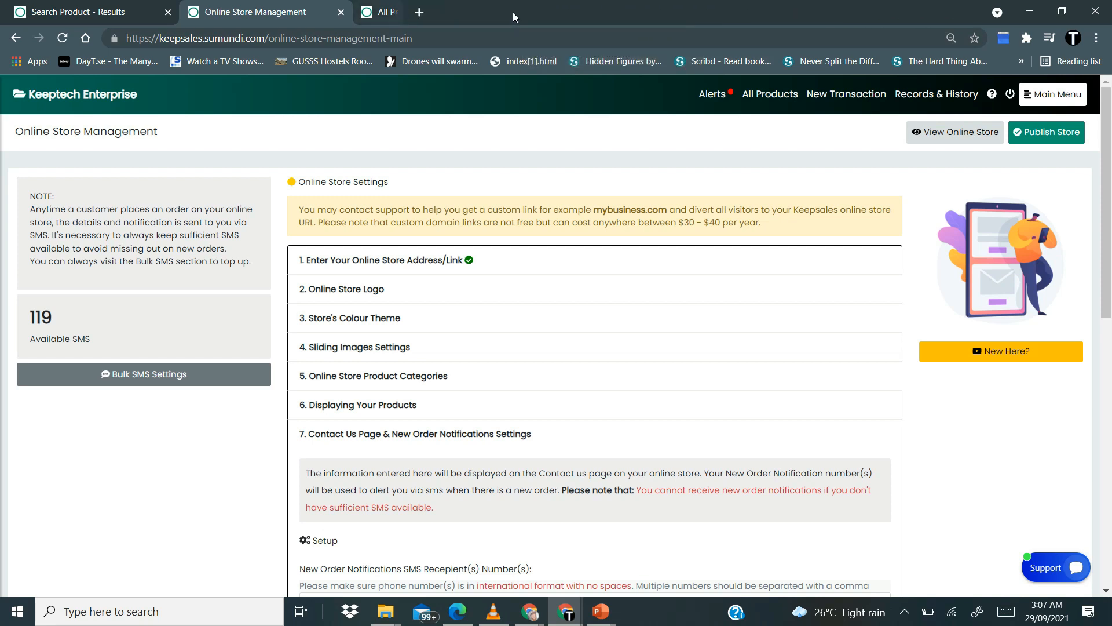
Check the storefront footer shows the new address, phones and email, then return to management
click(942, 142)
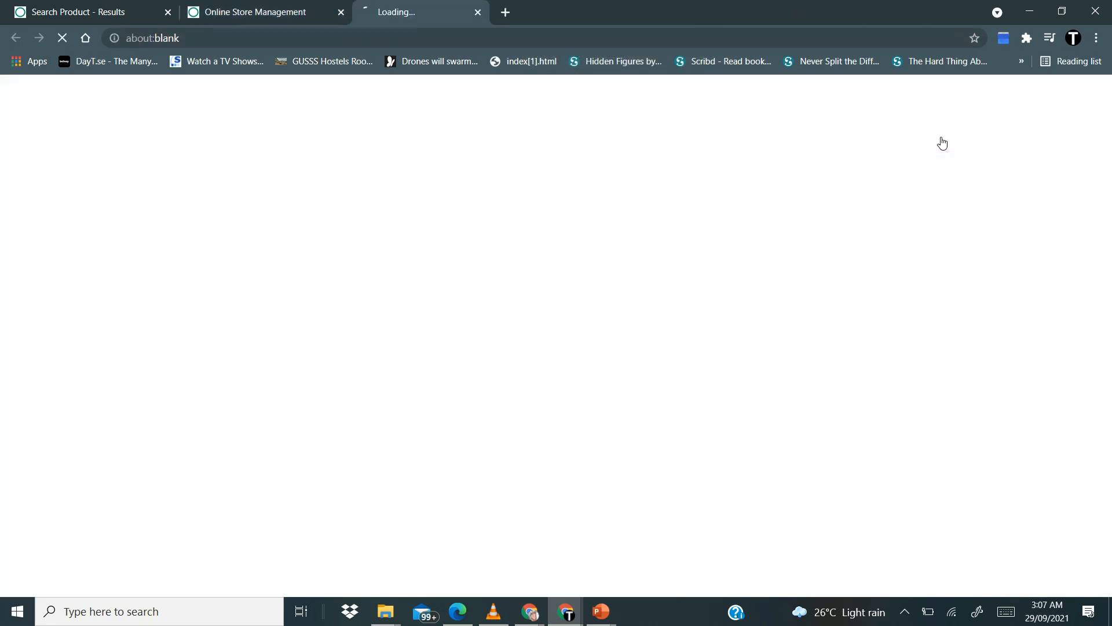
scroll(728, 245, down, 20)
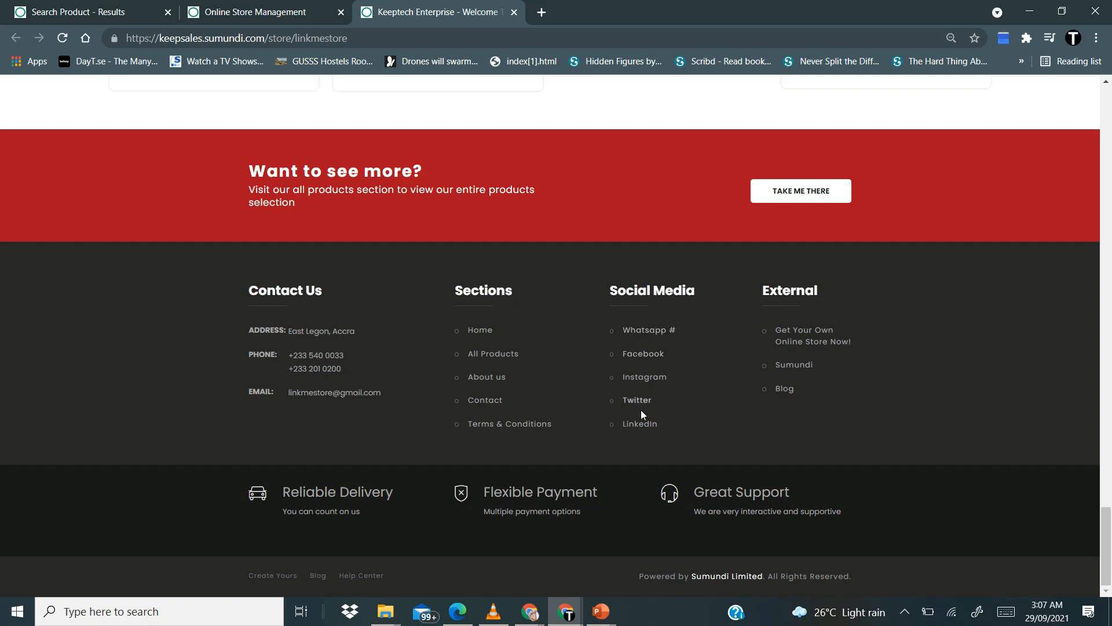
scroll(633, 454, up, 15)
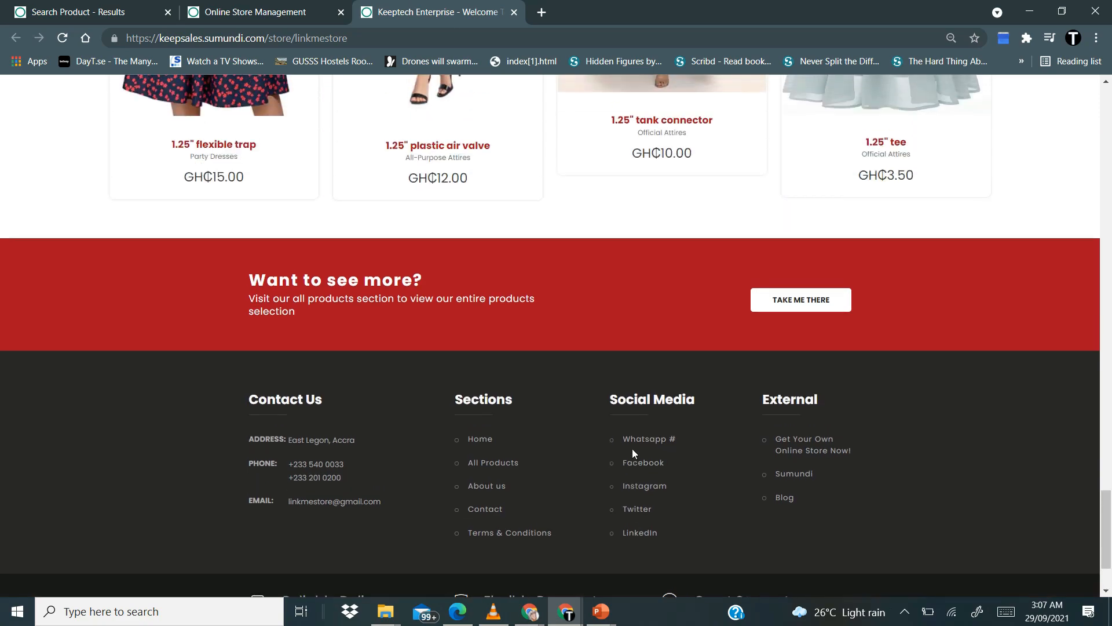
scroll(632, 449, up, 10)
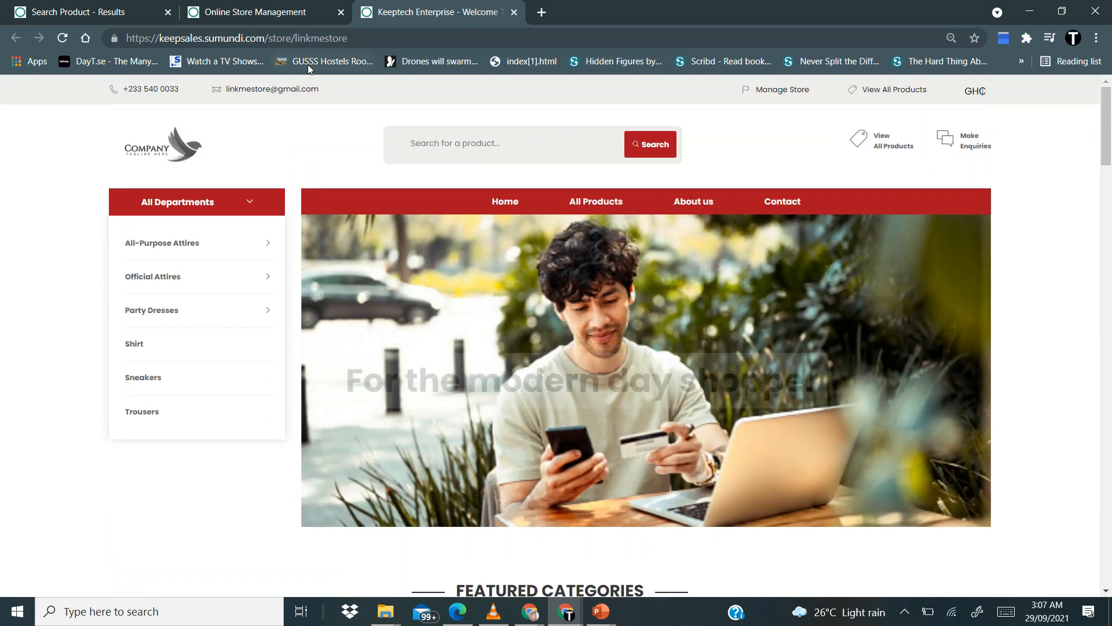
key(End)
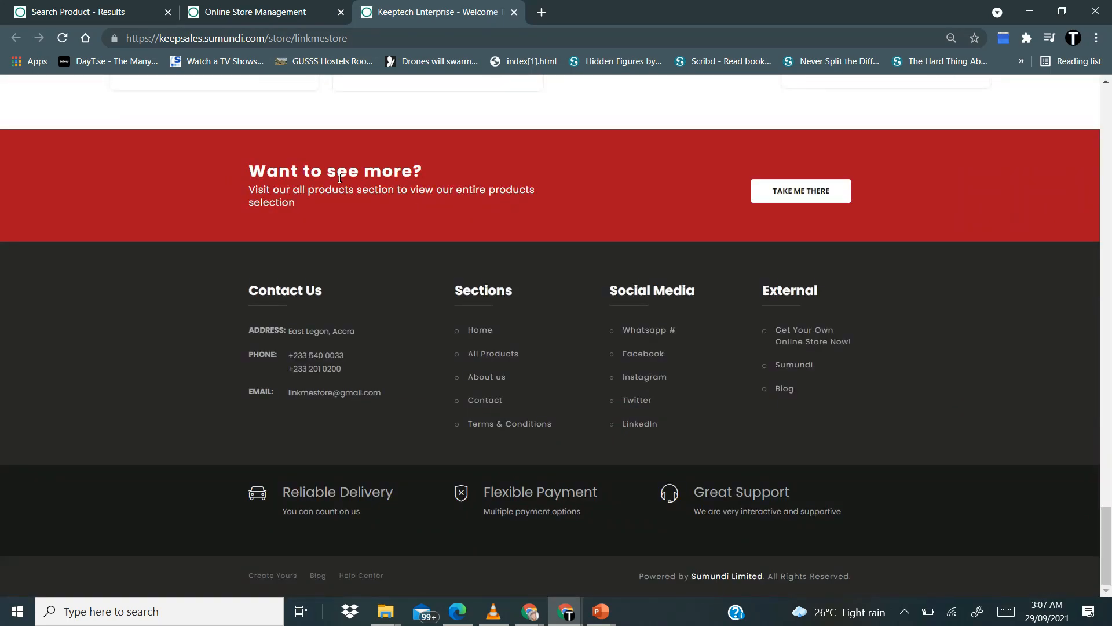
click(234, 17)
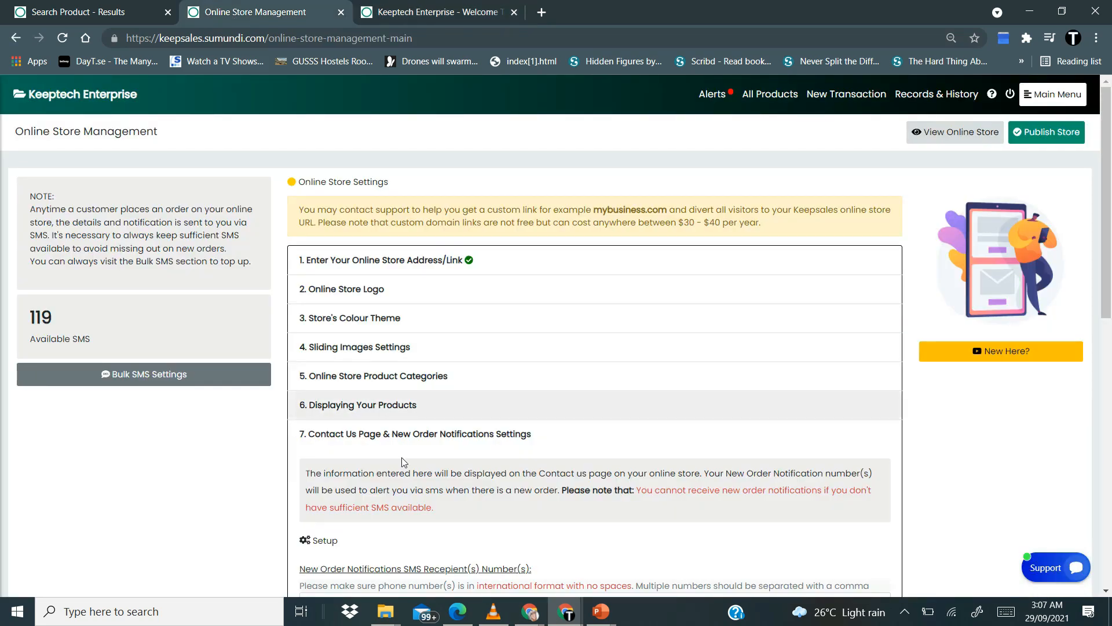